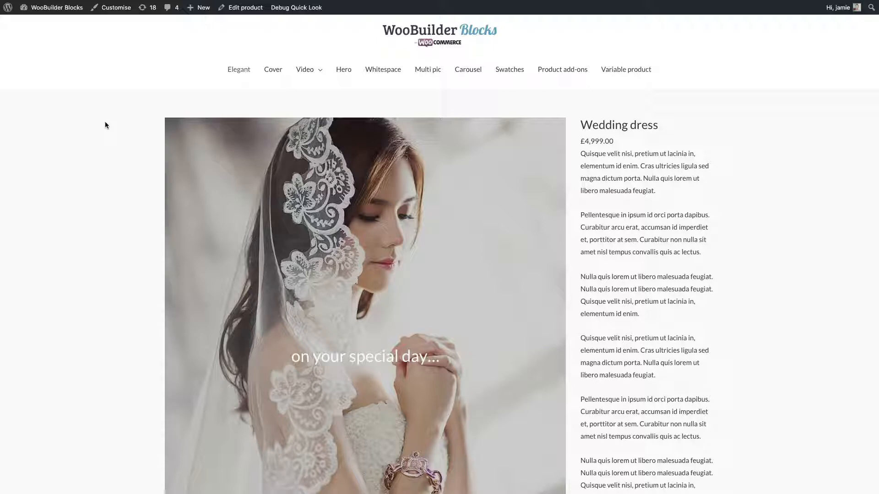
# View the Cover and Video example product pages on the WooBuilder Blocks demo site
pyautogui.click(268, 74)
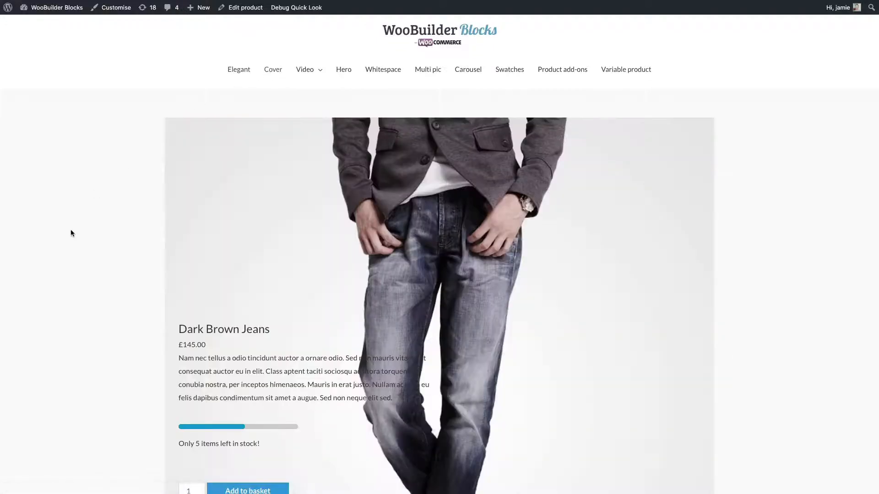
pyautogui.scroll(-1, 75, 250)
pyautogui.scroll(-3, 75, 247)
pyautogui.scroll(4, 75, 247)
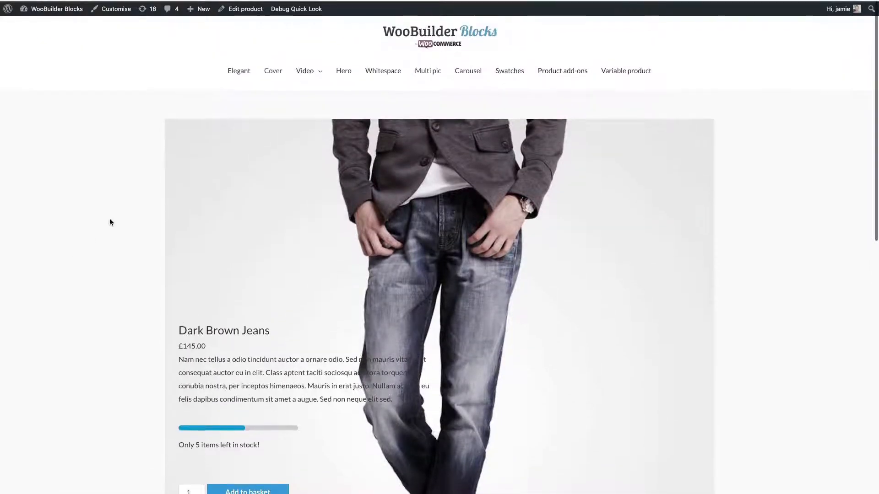
pyautogui.click(297, 95)
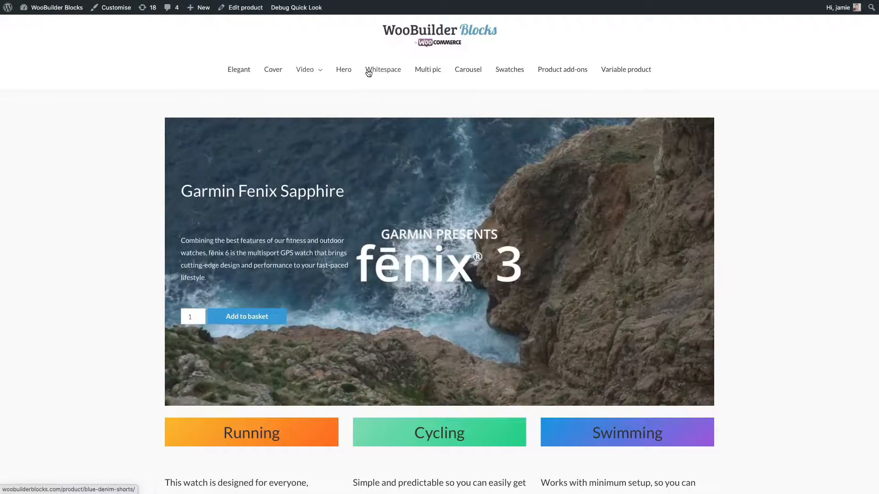
# Open the Whitespace example product page and look over its full layout
pyautogui.click(367, 70)
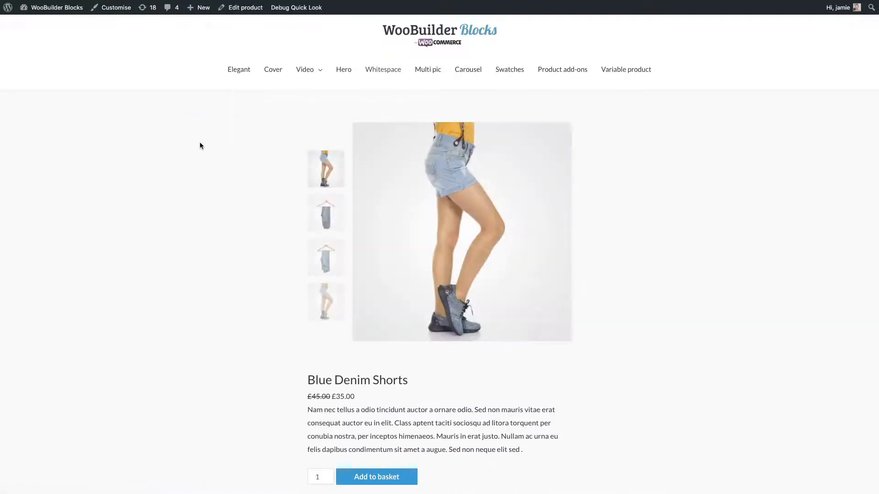
pyautogui.scroll(-3, 208, 264)
pyautogui.scroll(-3, 208, 262)
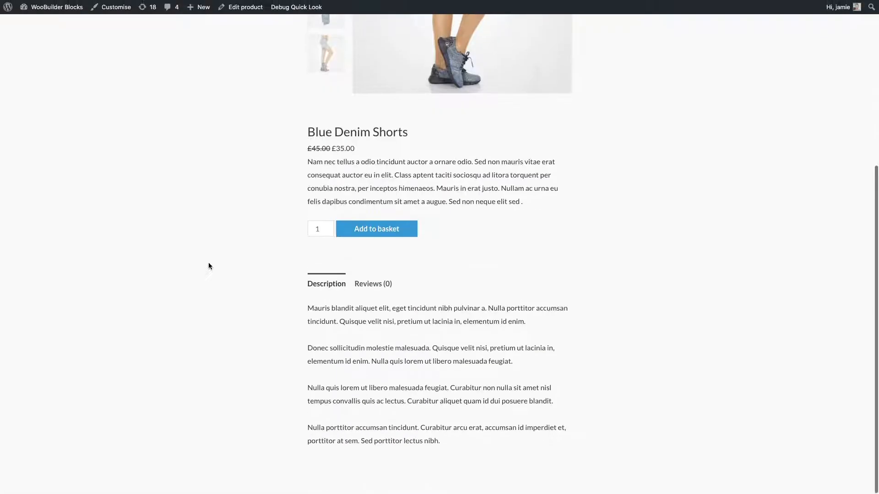
pyautogui.scroll(5, 207, 263)
# View the Multi pic and Carousel example pages and browse back through the carousel's product images
pyautogui.click(429, 71)
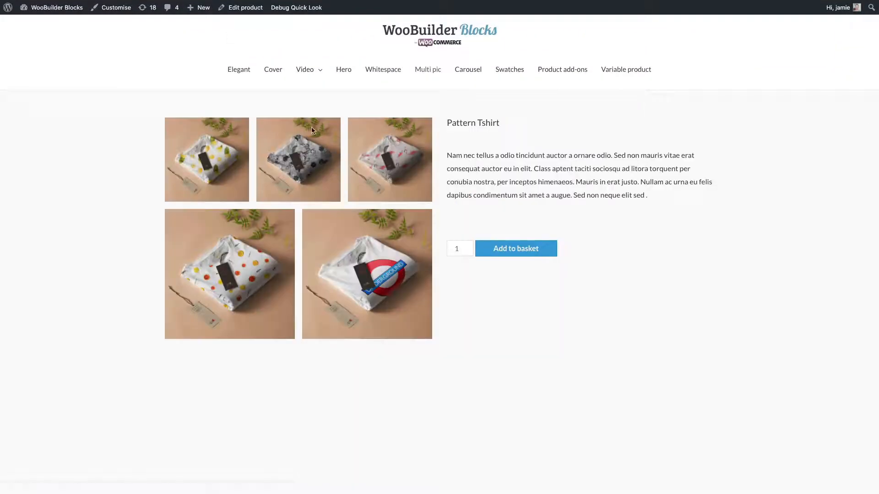
pyautogui.click(463, 72)
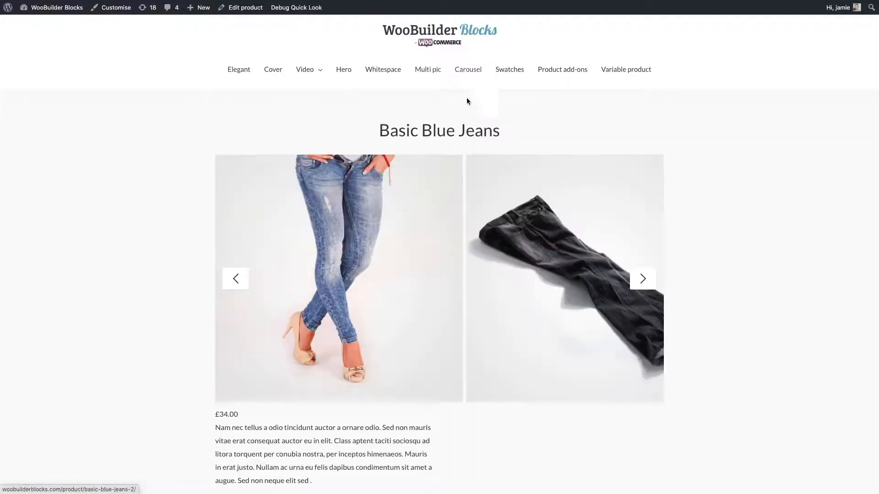
pyautogui.click(235, 279)
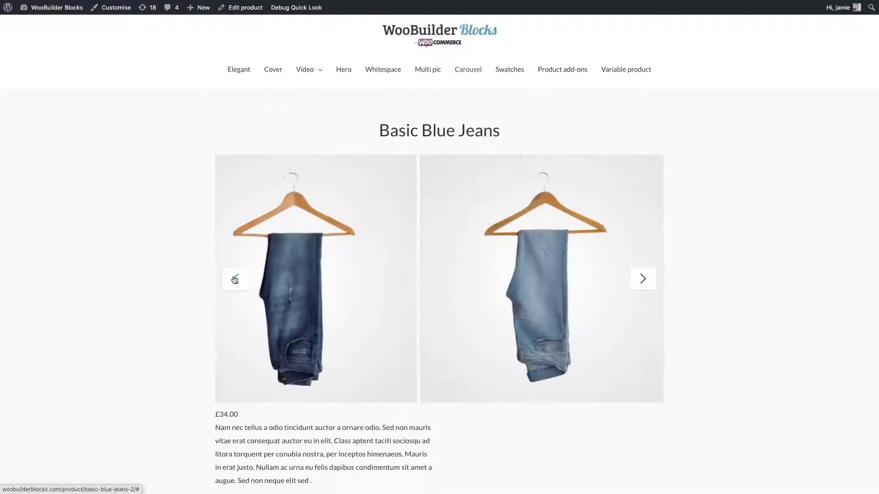
pyautogui.click(235, 279)
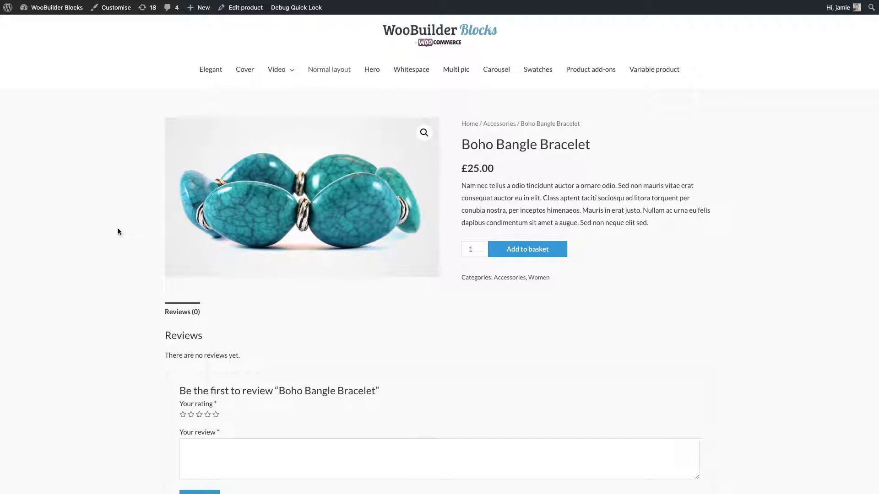
# Review the Hero version of the Boho Bangle Bracelet page, and return to its Normal layout version
pyautogui.click(374, 74)
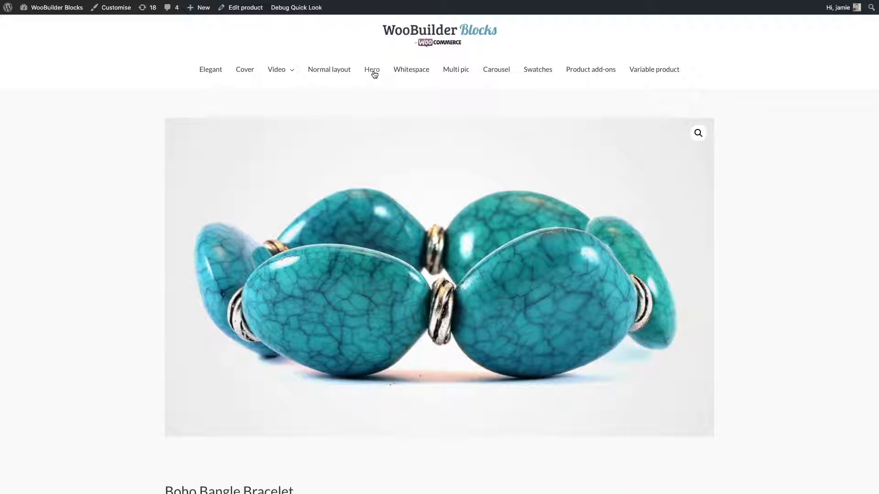
pyautogui.scroll(-5, 96, 326)
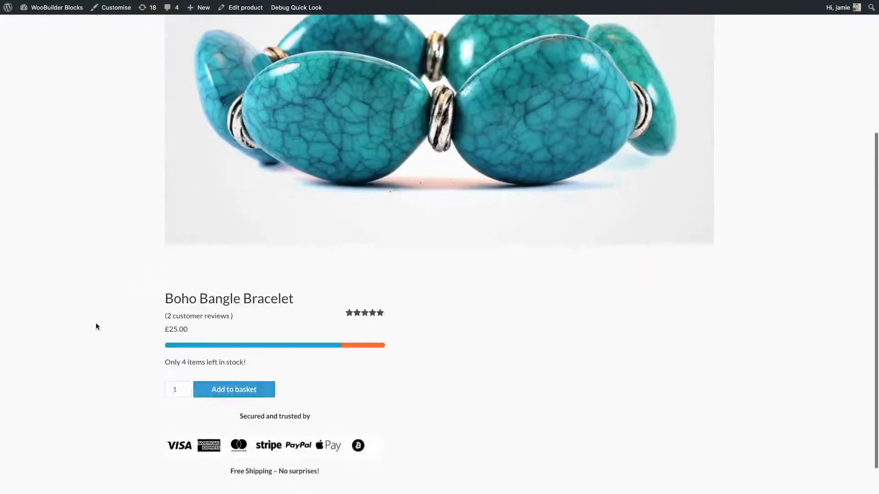
pyautogui.scroll(5, 100, 339)
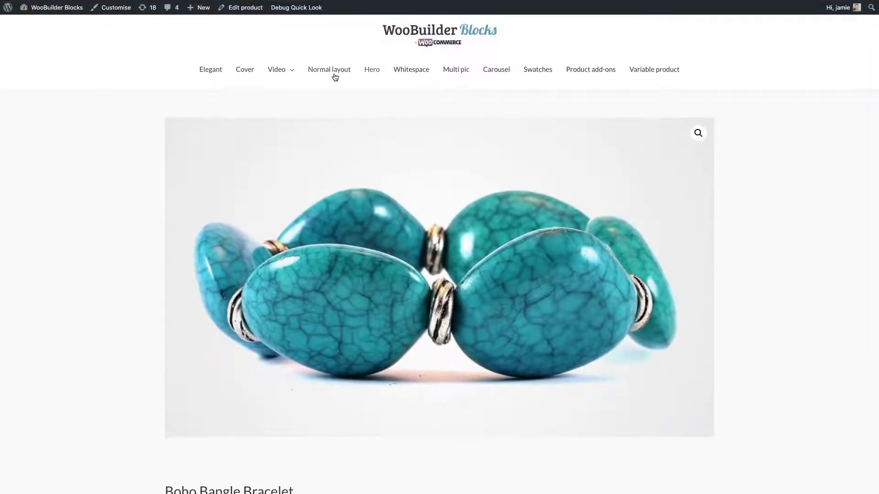
pyautogui.click(331, 72)
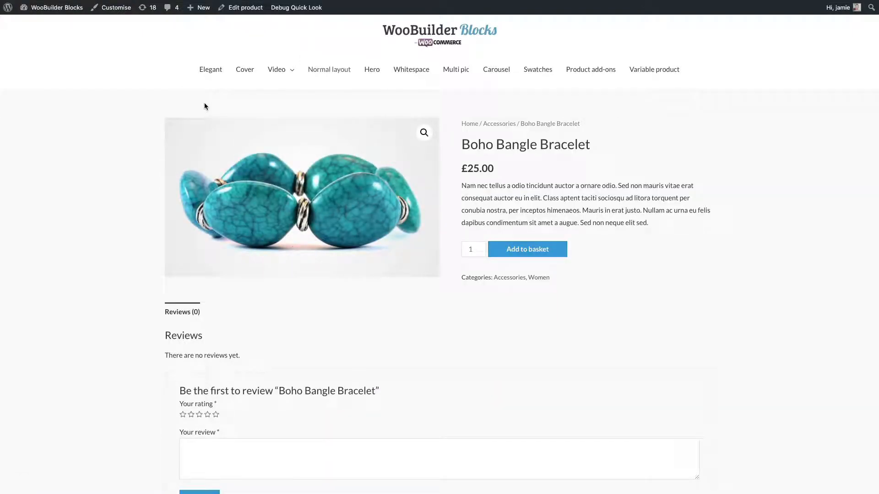
# Open the Boho Bangle Bracelet product for editing and enable WooBuilder Blocks, starting from scratch
pyautogui.click(236, 12)
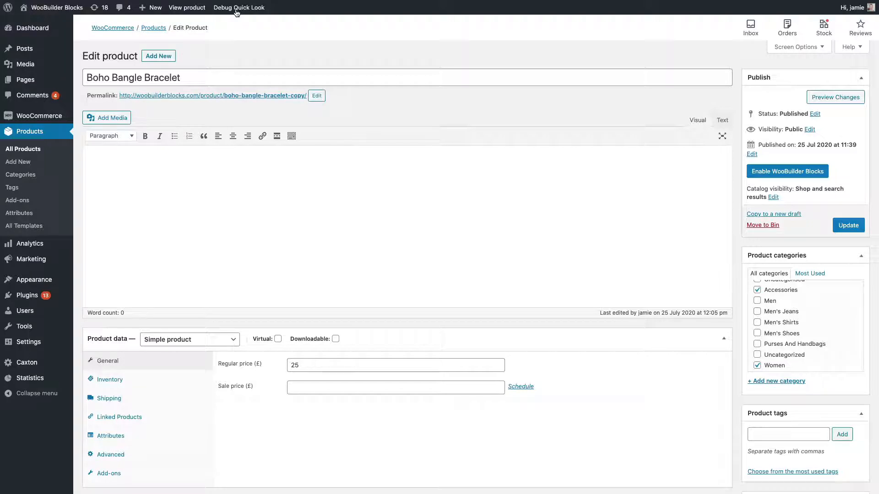
pyautogui.click(782, 172)
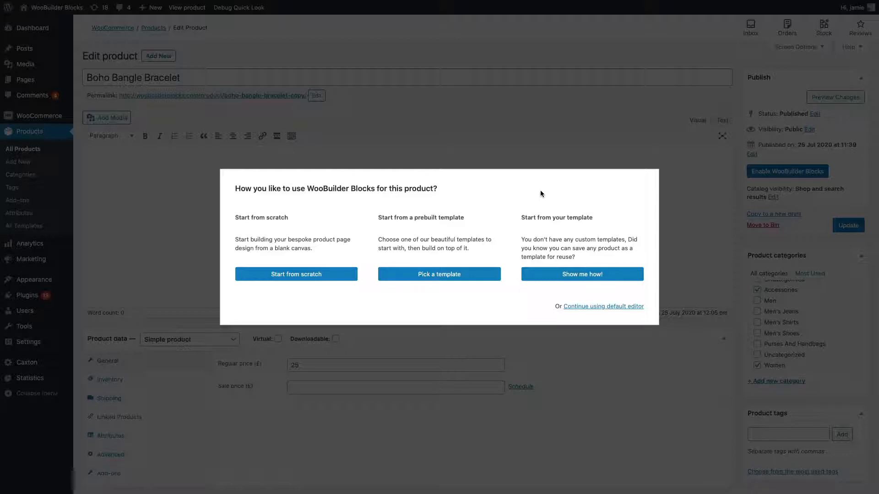
pyautogui.click(263, 275)
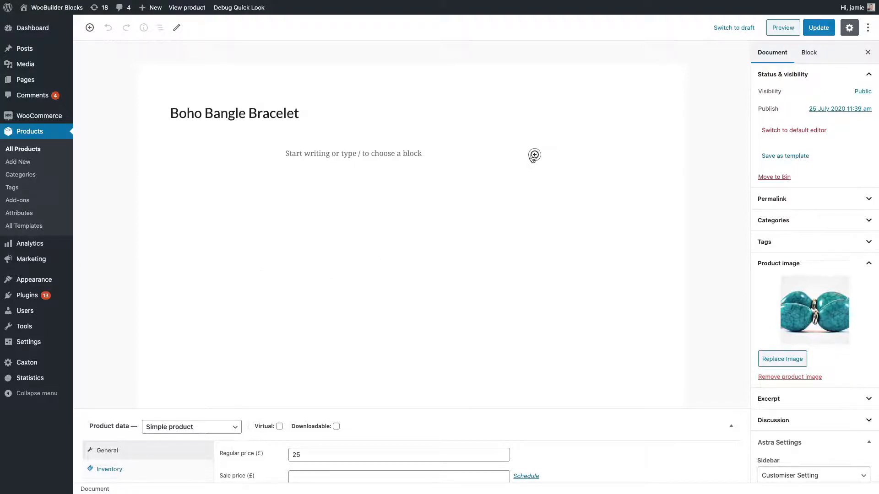
# Look through the available WooBuilder blocks and insert the Product Images block into the empty product page
pyautogui.click(535, 155)
pyautogui.scroll(-5, 604, 274)
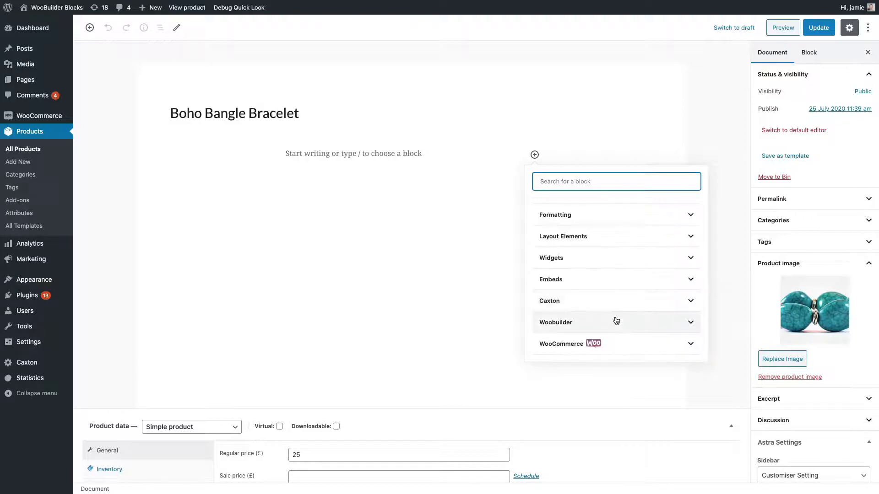
pyautogui.click(616, 320)
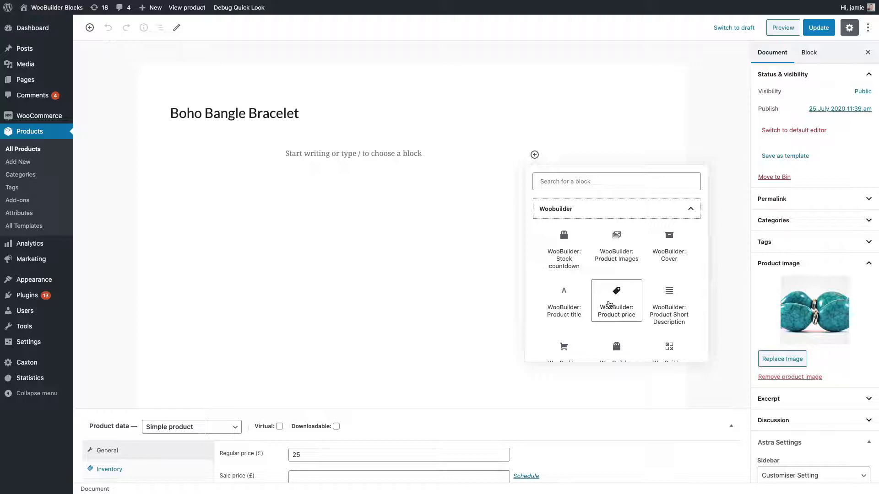
pyautogui.scroll(-3, 634, 320)
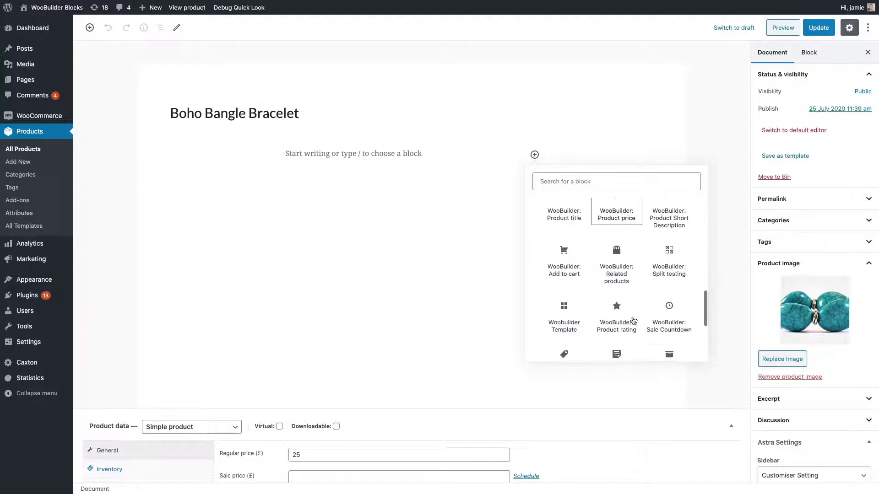
pyautogui.scroll(4, 633, 321)
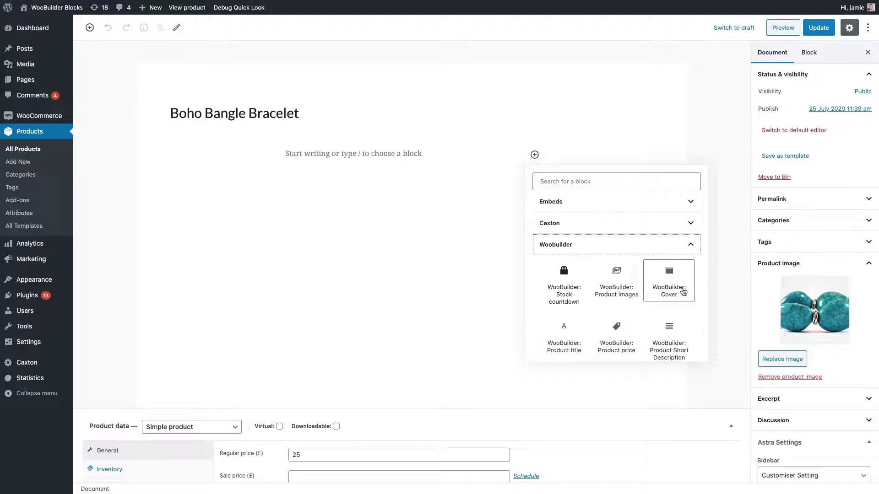
pyautogui.scroll(-3, 616, 328)
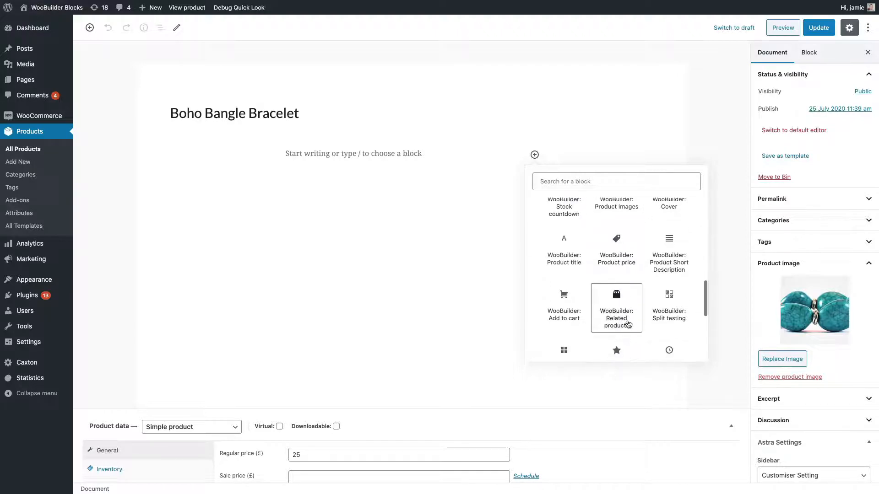
pyautogui.scroll(-3, 618, 326)
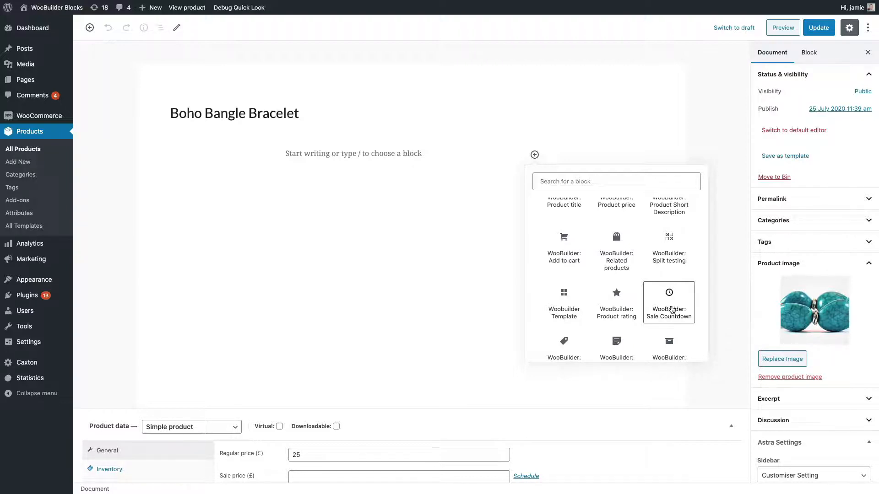
pyautogui.scroll(3, 635, 304)
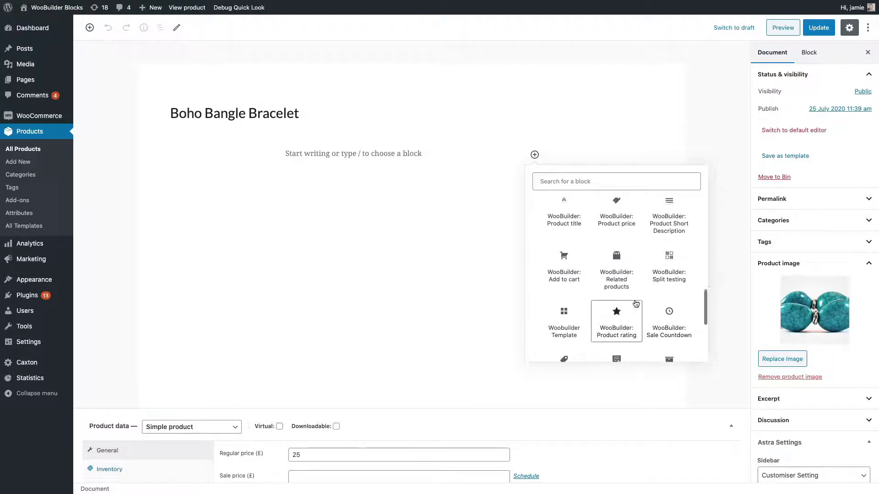
pyautogui.scroll(1, 635, 304)
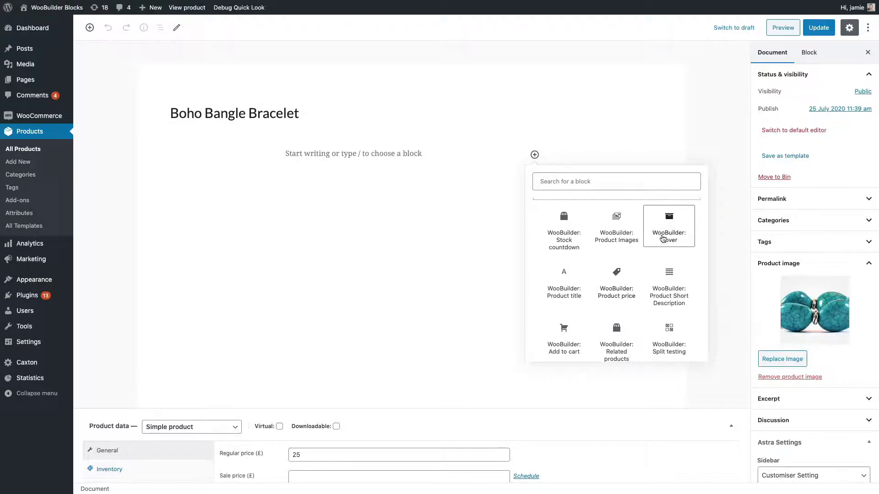
pyautogui.click(624, 227)
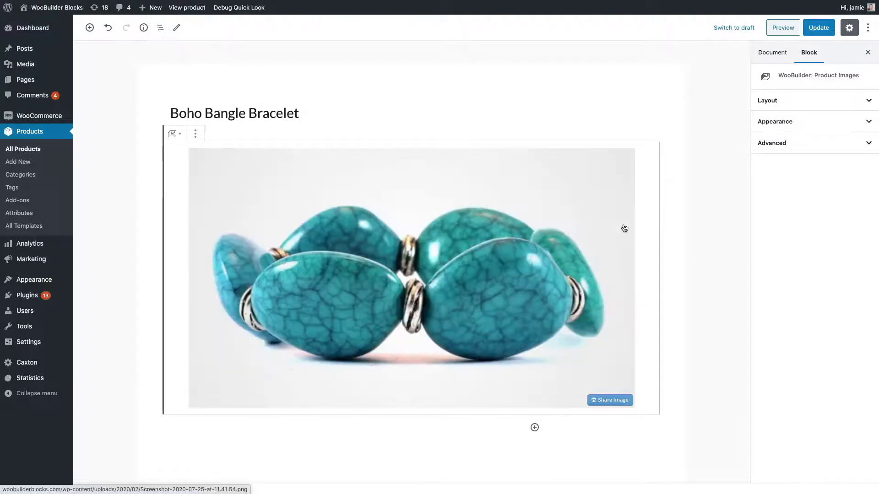
# Insert a Columns block with two equal columns below the product image
pyautogui.scroll(-4, 610, 334)
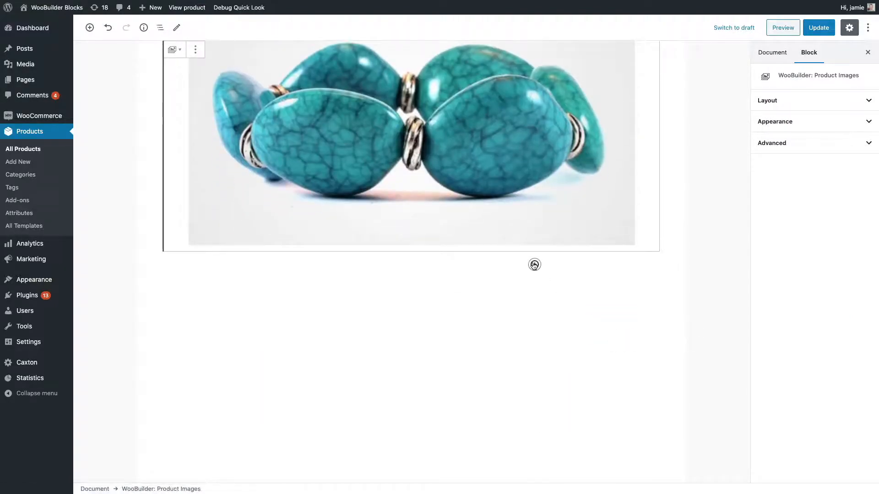
pyautogui.click(535, 265)
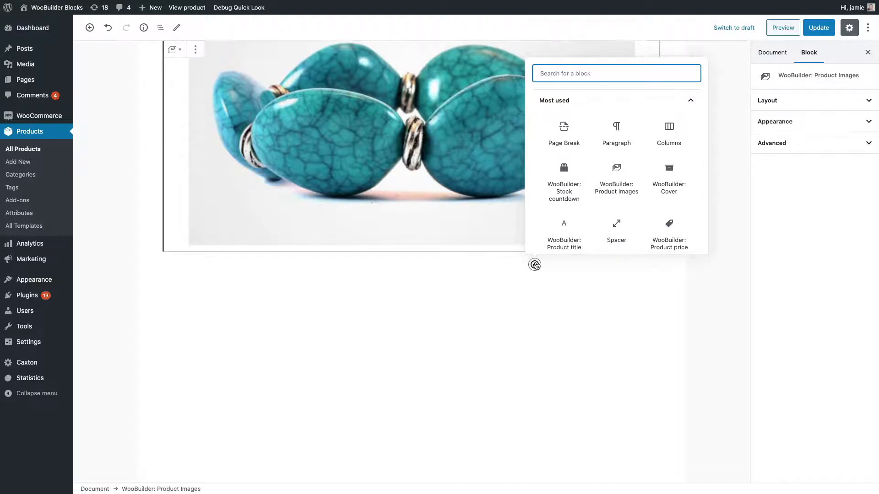
pyautogui.click(667, 138)
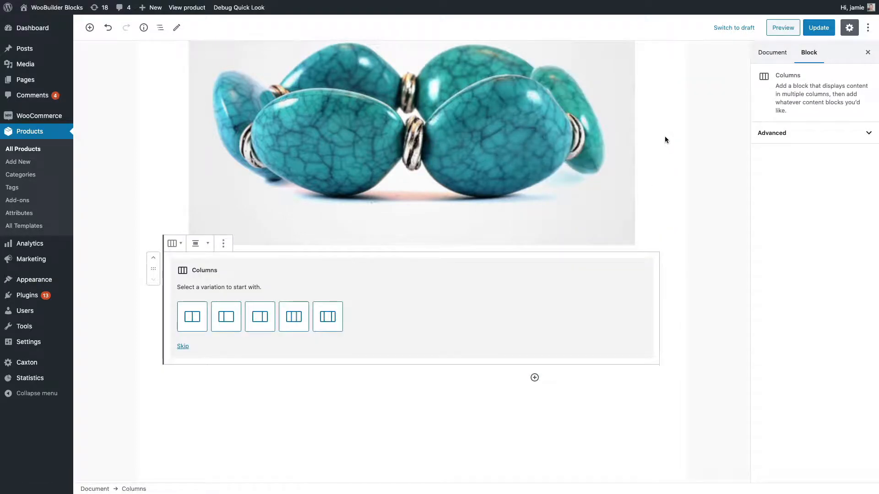
pyautogui.click(192, 316)
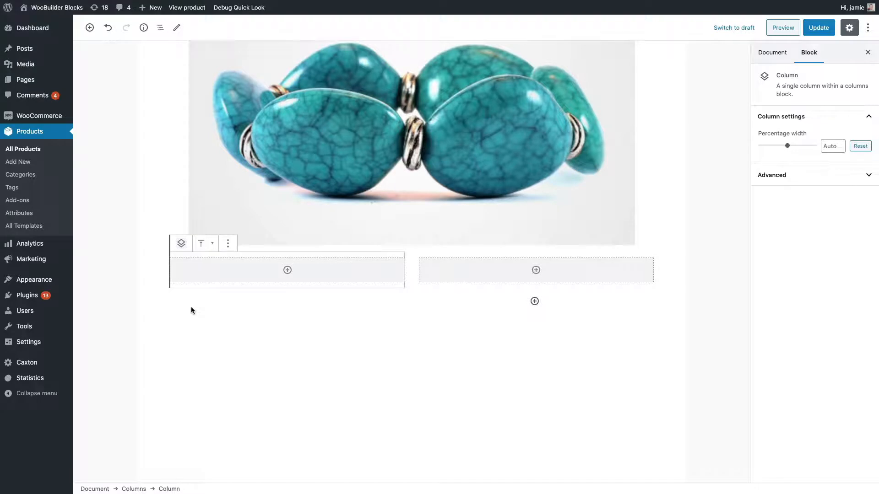
# Add the WooBuilder Product title block to the first of the two columns
pyautogui.click(288, 270)
pyautogui.scroll(-10, 283, 398)
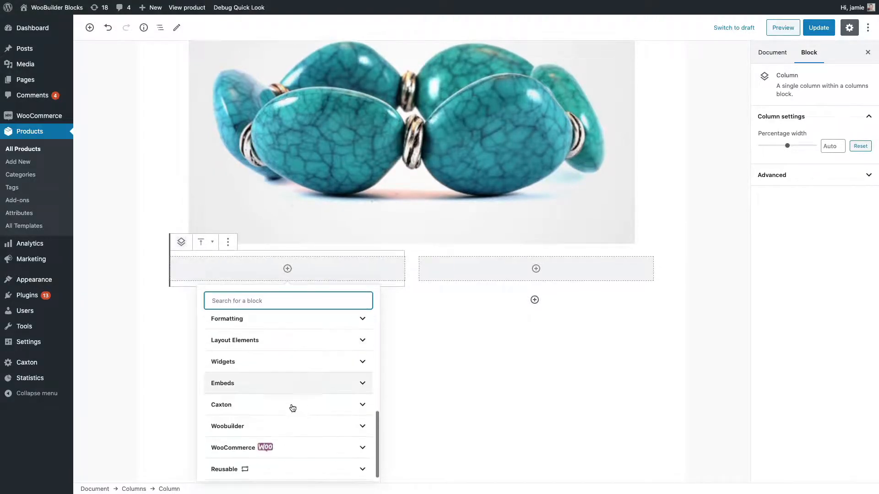
pyautogui.click(271, 424)
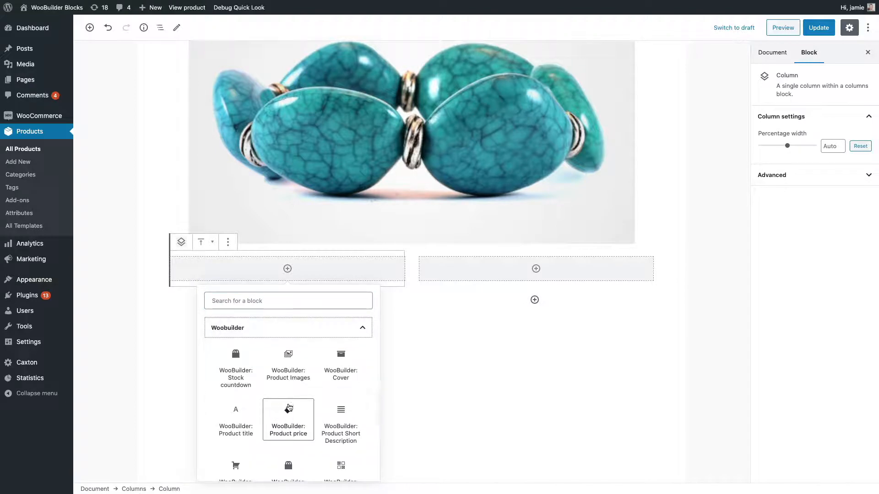
pyautogui.scroll(-3, 289, 412)
pyautogui.scroll(1, 289, 407)
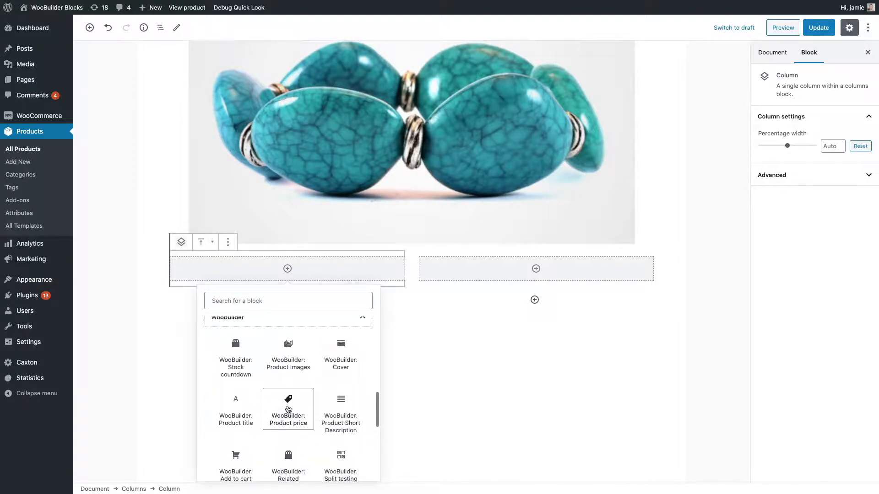
pyautogui.scroll(-1, 268, 412)
pyautogui.click(234, 379)
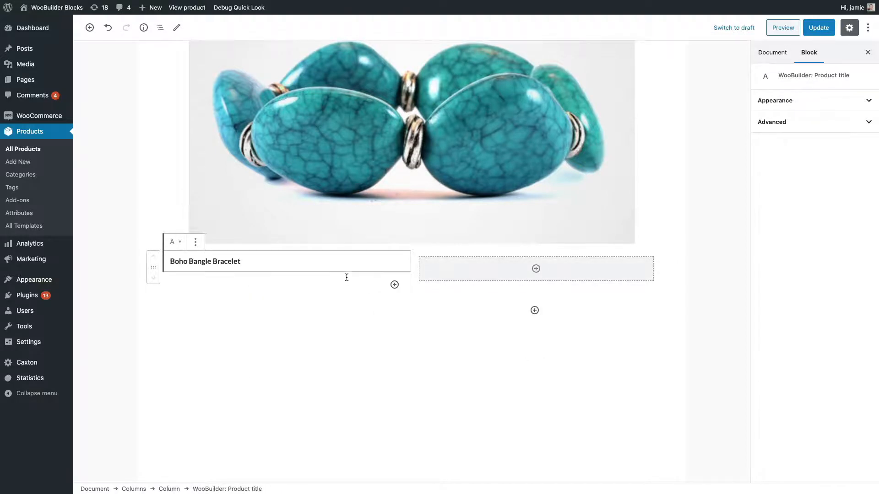
# Set the product title block's font size to 20 and look at the available fonts
pyautogui.click(773, 103)
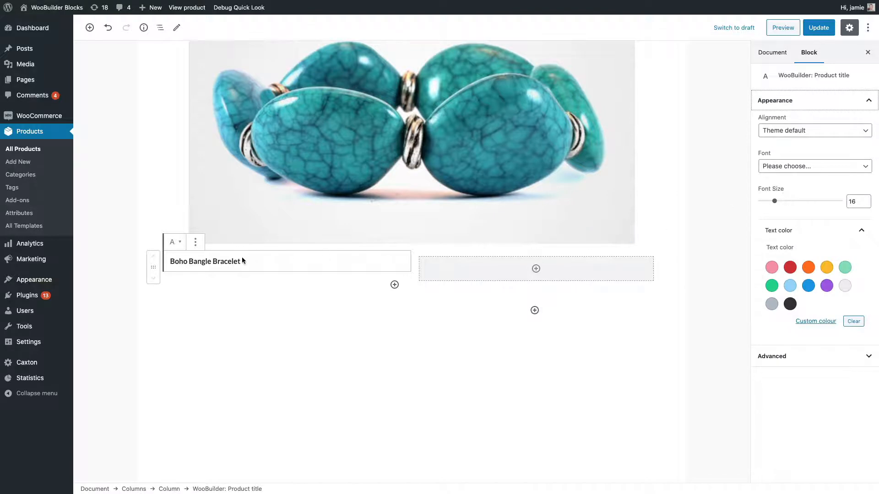
pyautogui.click(865, 201)
pyautogui.click(834, 168)
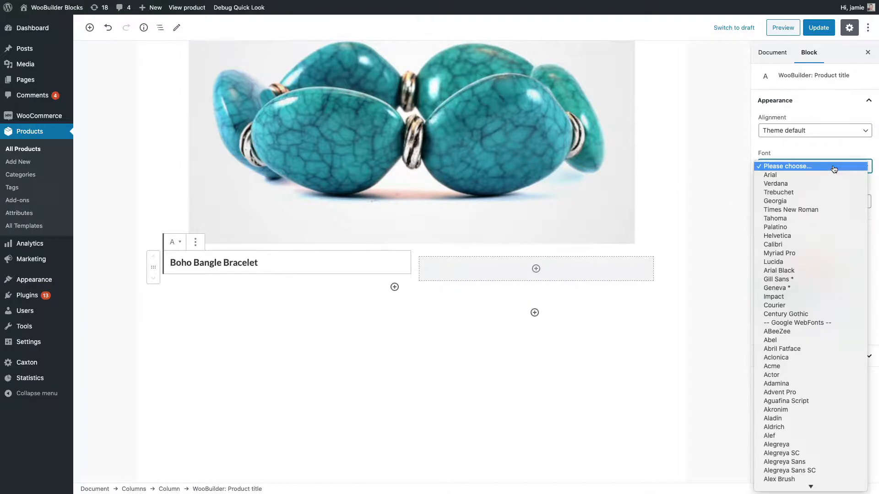
pyautogui.click(821, 150)
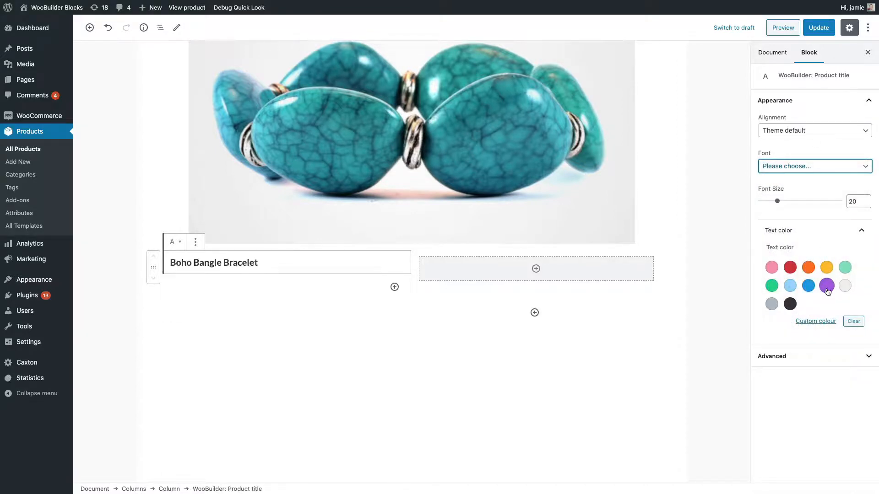
# Add the WooBuilder Product price and Product Short Description blocks below the product title in the first column
pyautogui.click(395, 287)
pyautogui.scroll(-5, 457, 241)
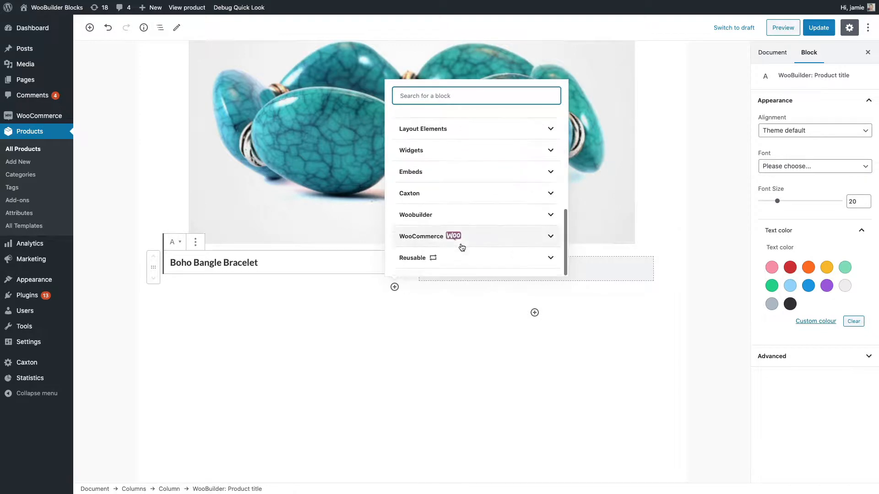
pyautogui.click(476, 216)
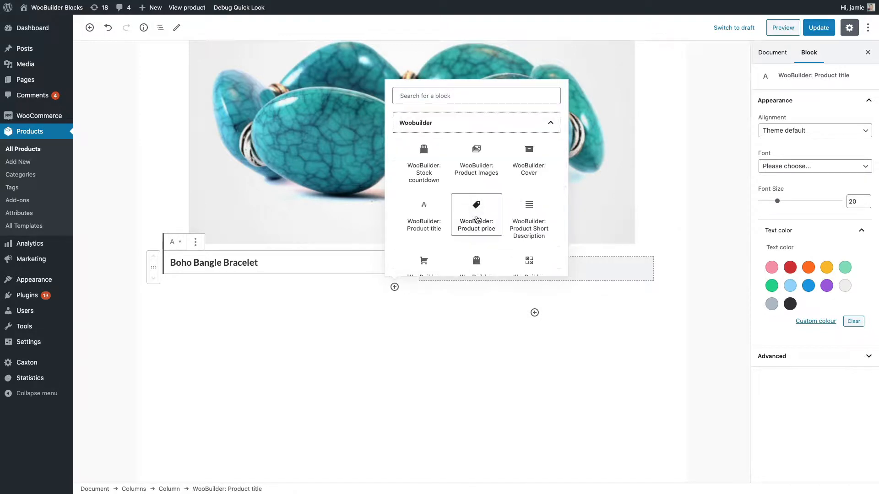
pyautogui.click(476, 218)
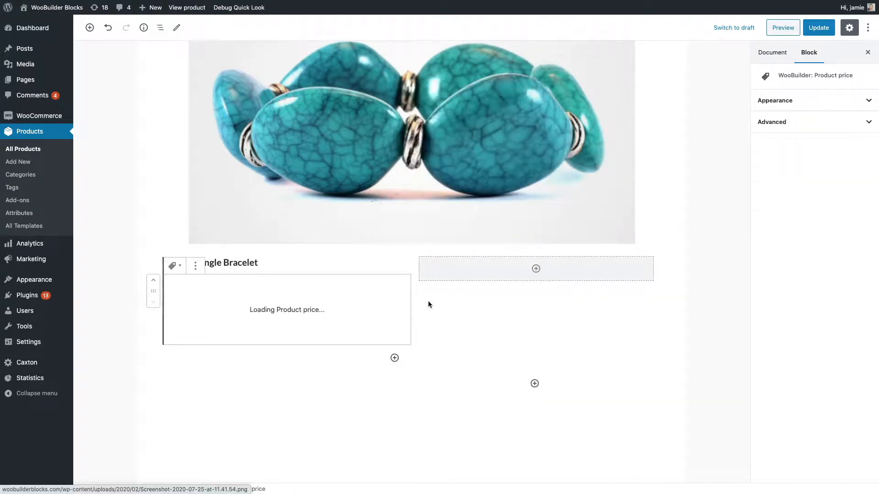
pyautogui.click(394, 313)
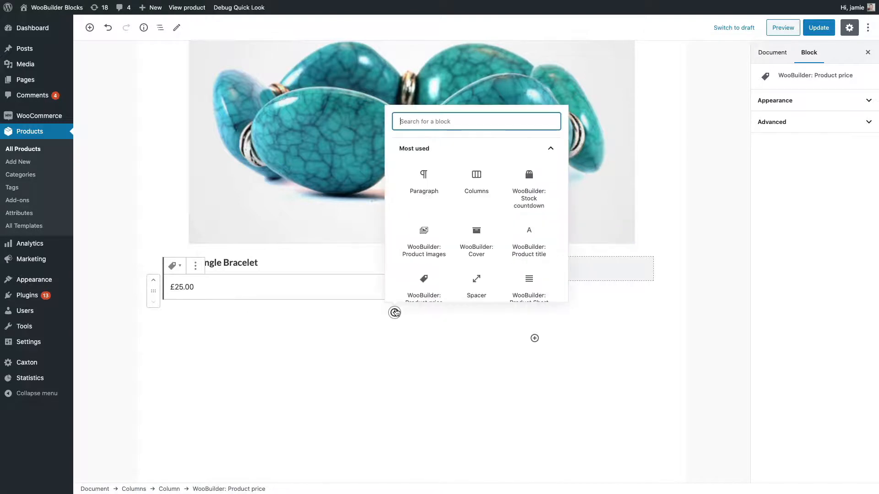
pyautogui.scroll(-2, 507, 256)
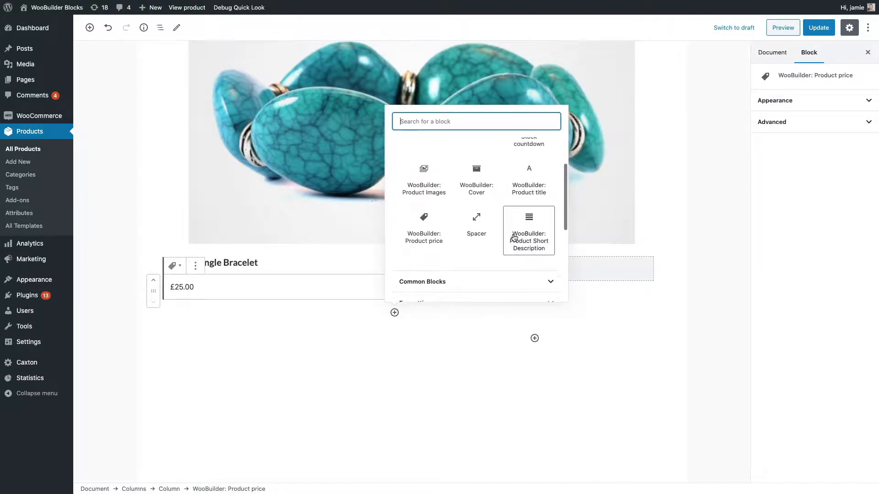
pyautogui.click(513, 235)
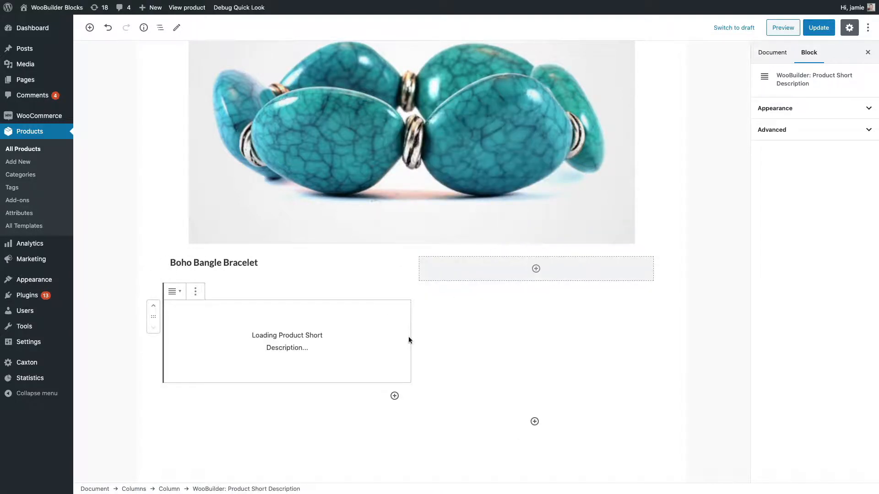
# Add the WooBuilder Stock countdown block below the short description
pyautogui.click(395, 375)
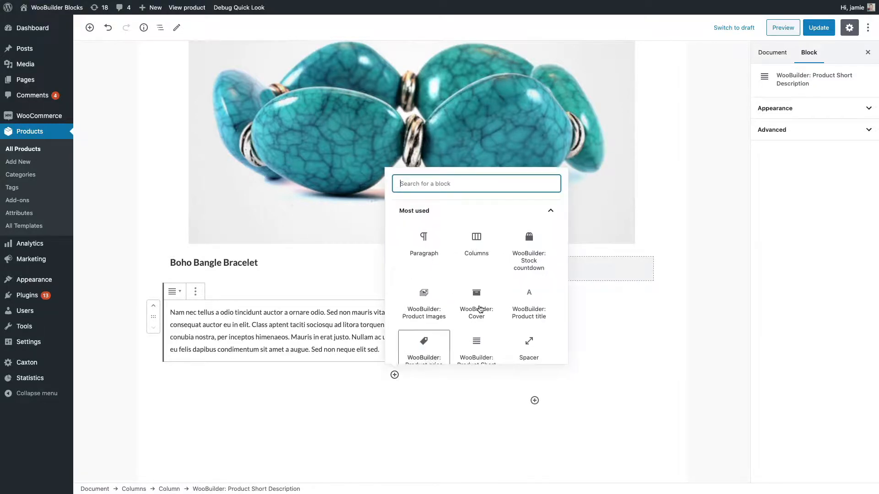
pyautogui.scroll(-5, 479, 309)
pyautogui.click(479, 308)
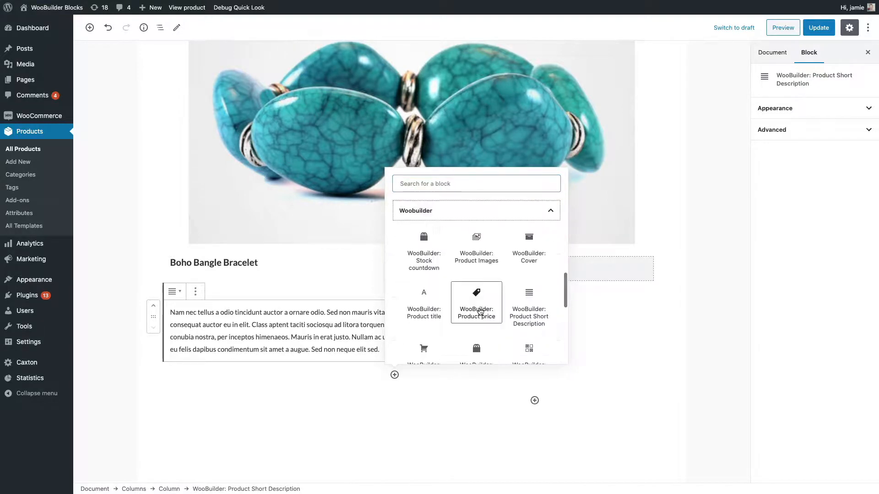
pyautogui.click(424, 252)
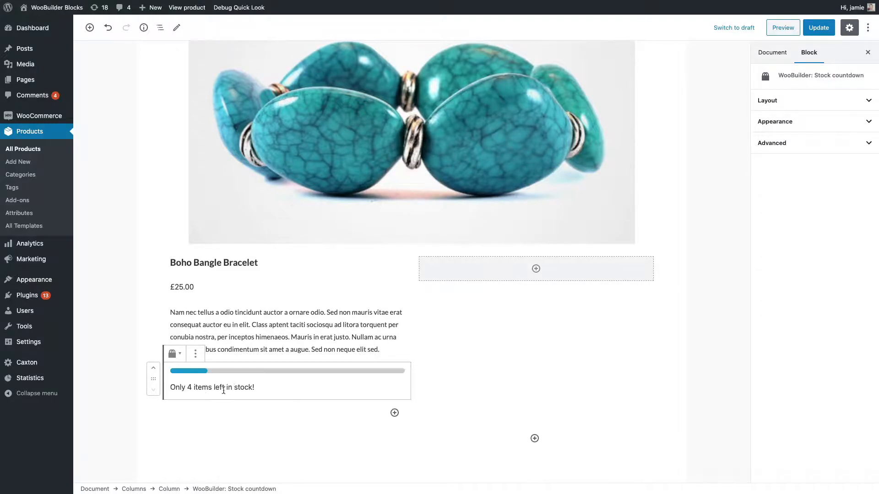
# Add the WooBuilder Add to cart block below the stock countdown in the first column
pyautogui.click(395, 413)
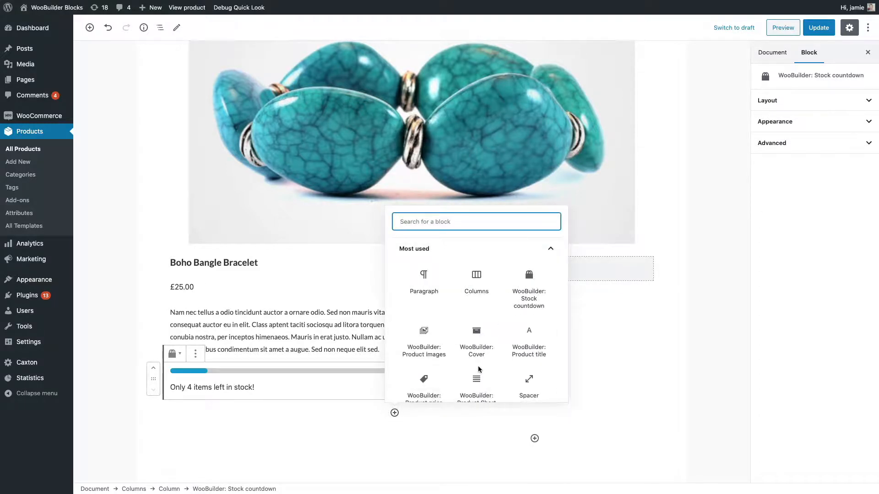
pyautogui.scroll(-5, 476, 369)
pyautogui.click(442, 341)
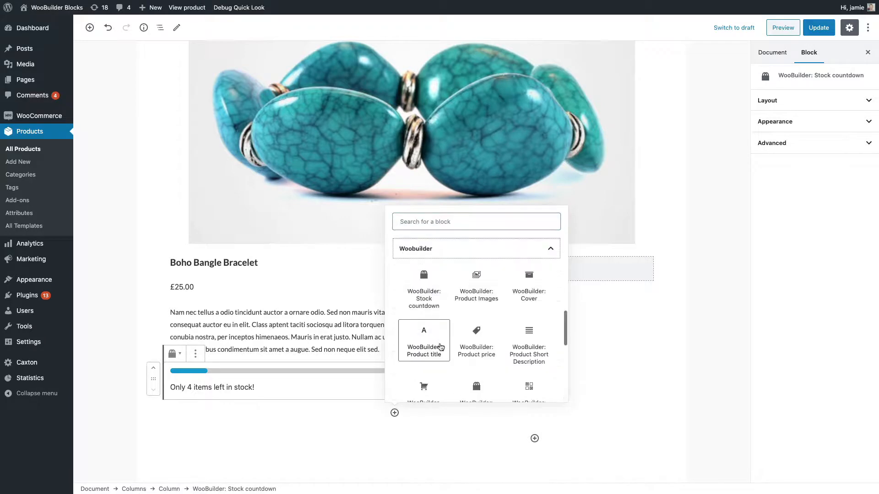
pyautogui.scroll(-3, 440, 347)
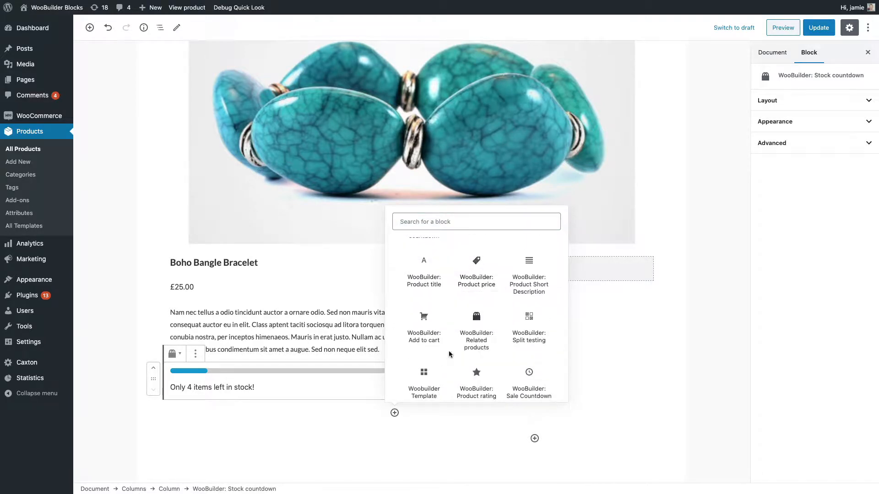
pyautogui.scroll(-3, 449, 354)
pyautogui.scroll(-2, 449, 353)
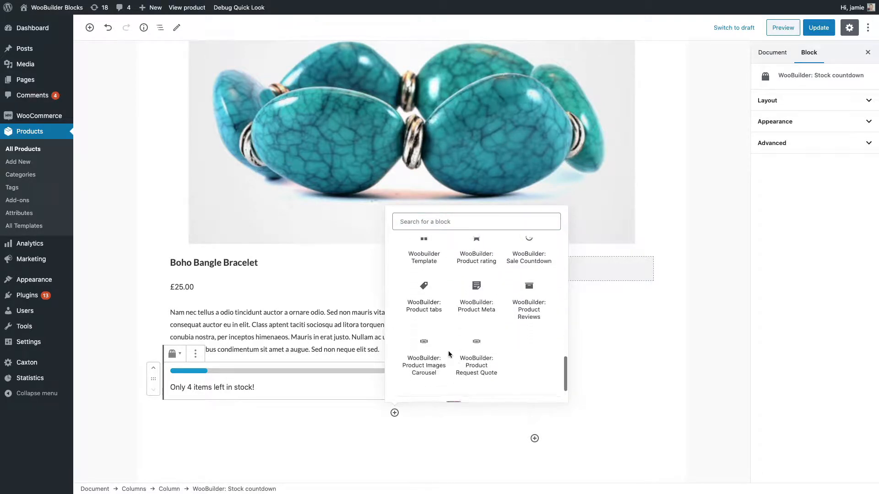
pyautogui.scroll(5, 449, 354)
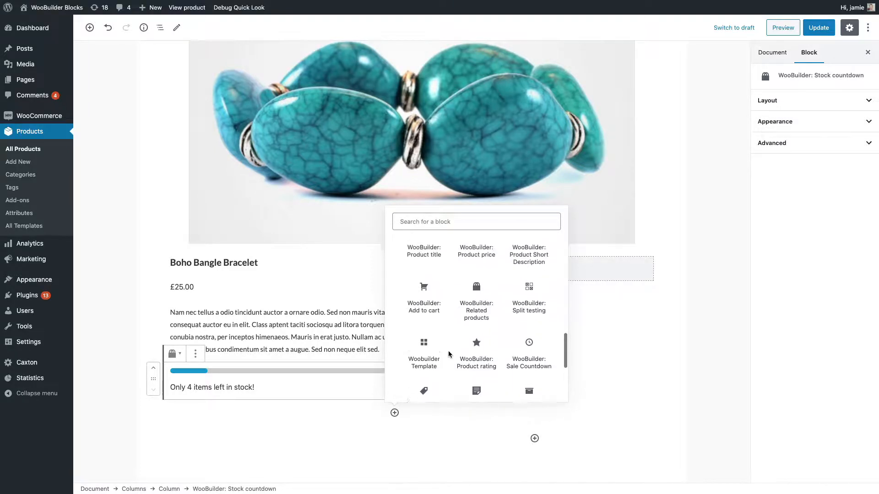
pyautogui.scroll(2, 449, 354)
pyautogui.click(422, 342)
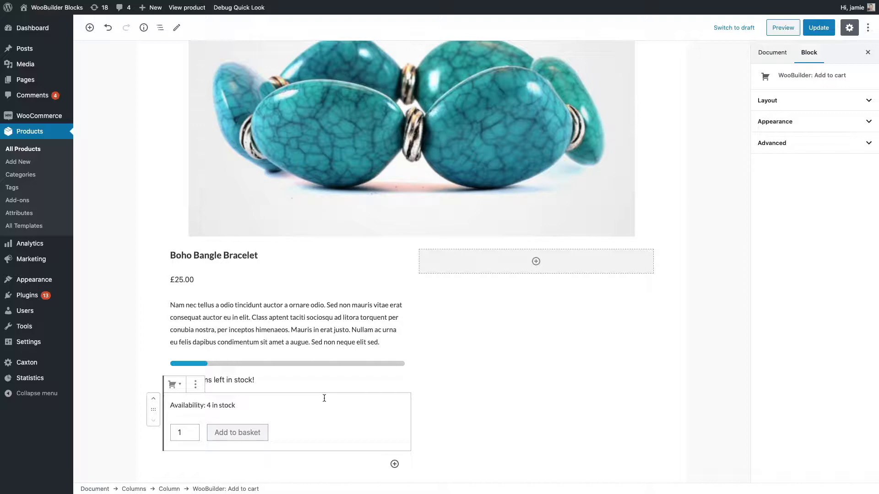
# Update the Boho Bangle Bracelet product and review its live product page
pyautogui.click(817, 27)
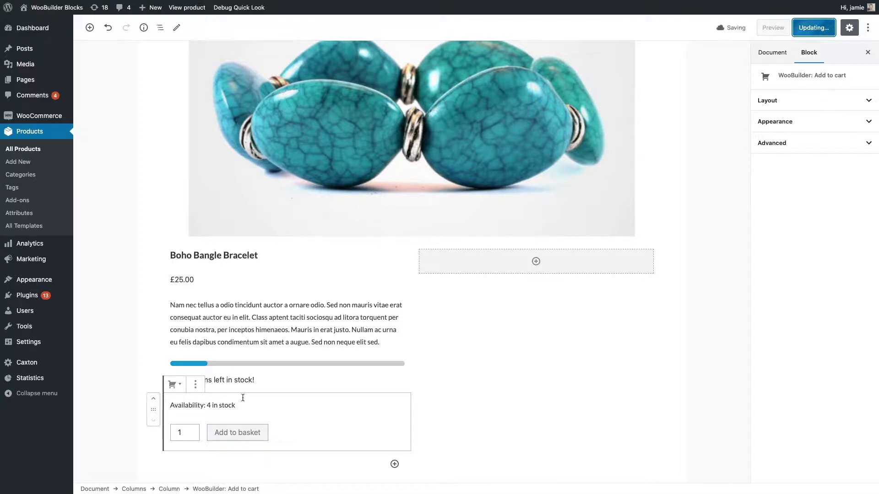
pyautogui.click(163, 474)
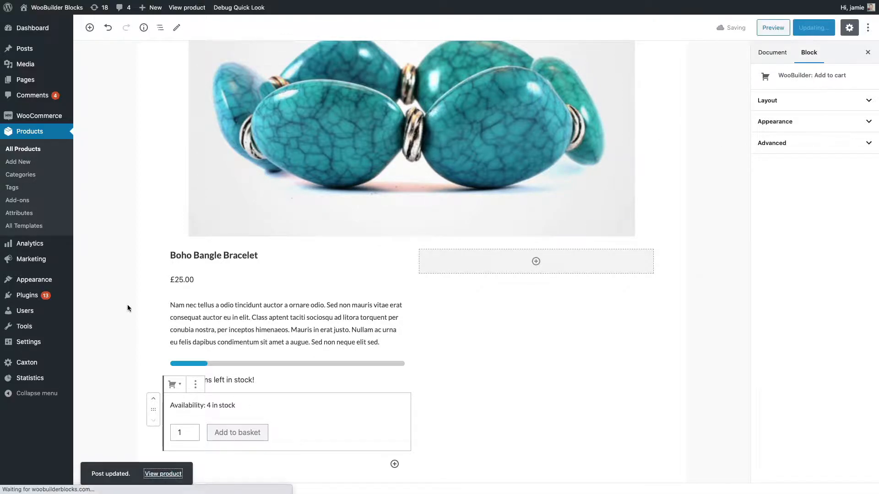
pyautogui.scroll(-3, 109, 336)
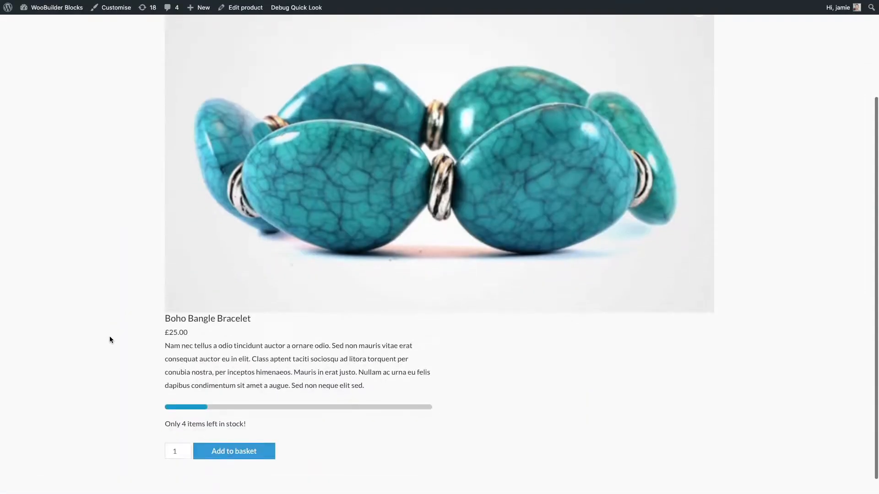
pyautogui.scroll(3, 109, 340)
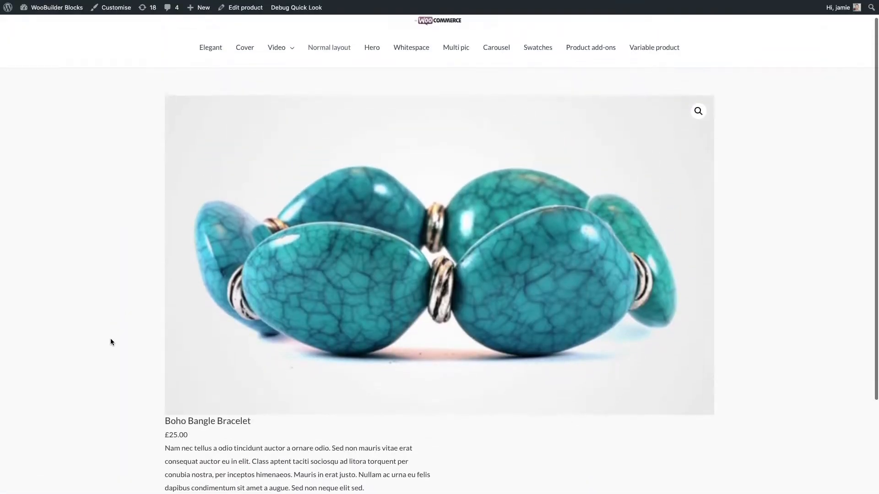
pyautogui.scroll(1, 110, 342)
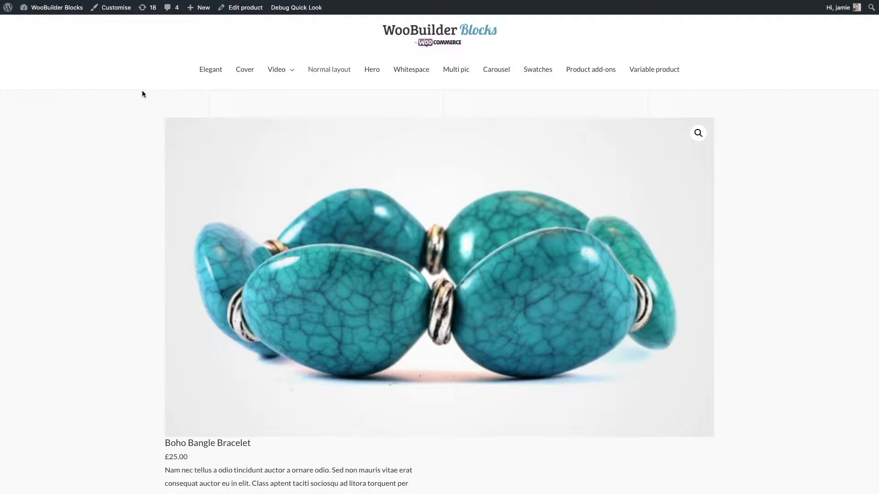
# Return to editing the bracelet product and save its layout as a template named "full width image template"
pyautogui.click(243, 14)
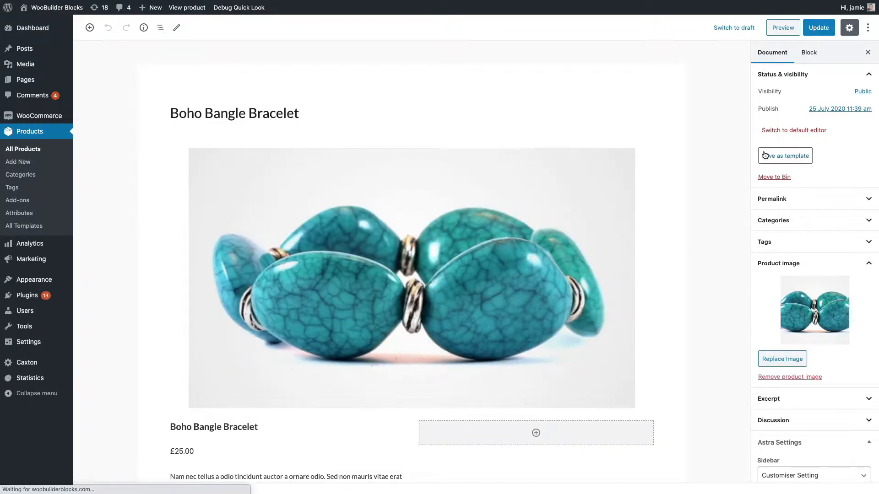
pyautogui.click(796, 154)
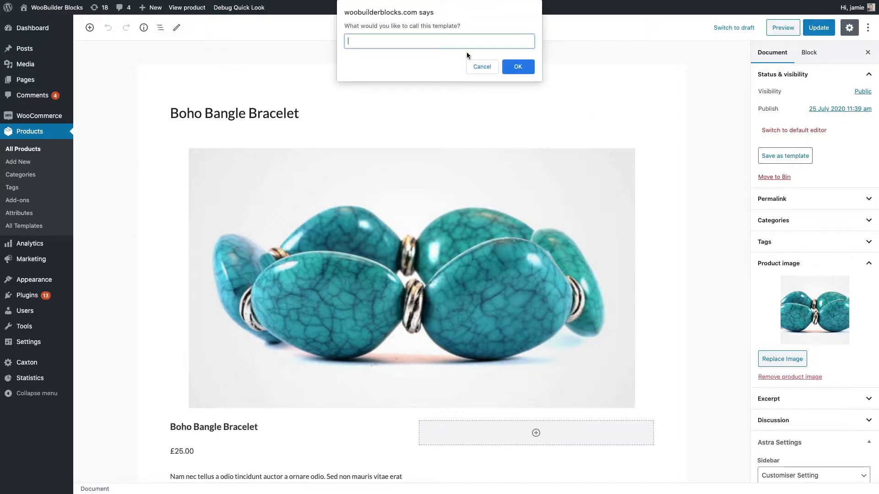
pyautogui.write('full width image template')
pyautogui.click(518, 66)
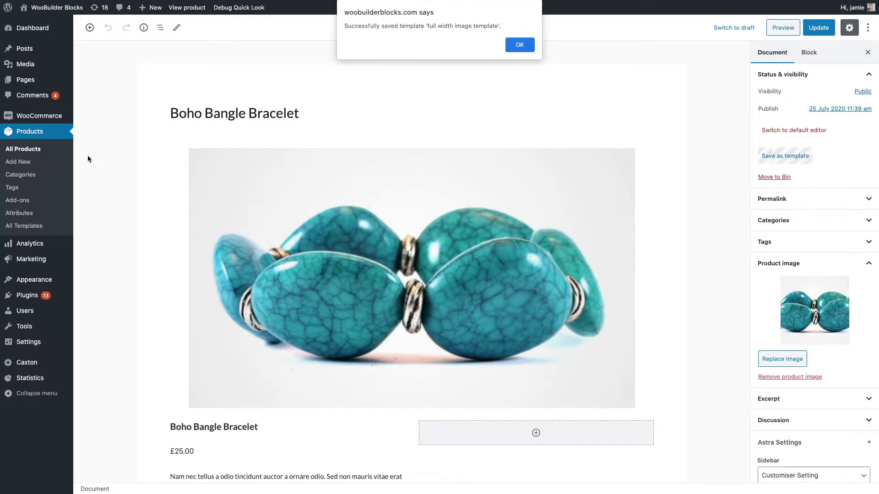
pyautogui.click(508, 48)
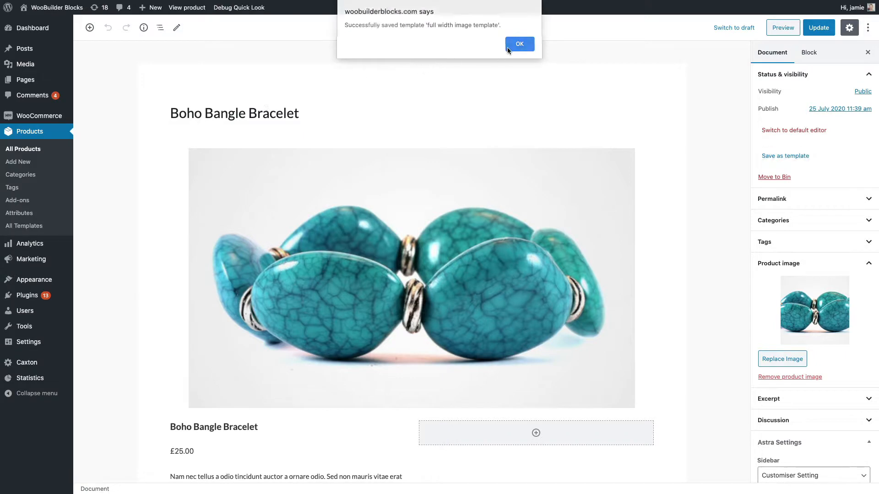
# Assign the full width image template to the Women product category in the product templates list and update it
pyautogui.click(48, 225)
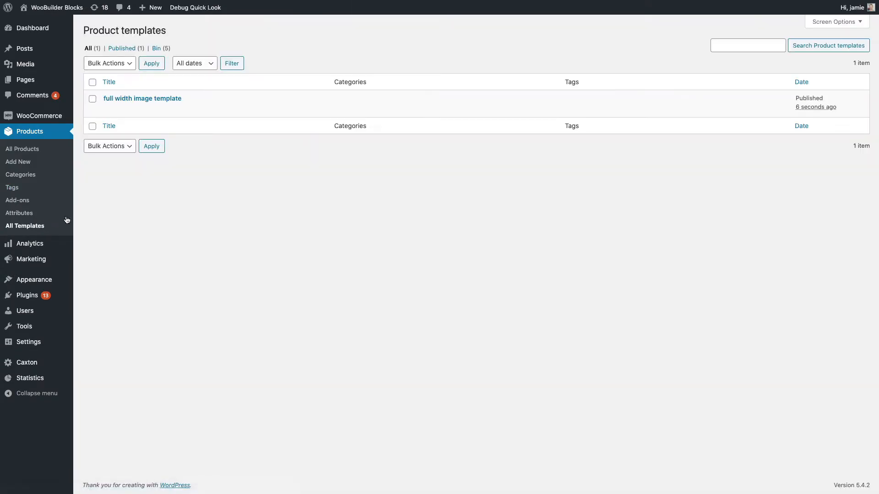
pyautogui.click(136, 110)
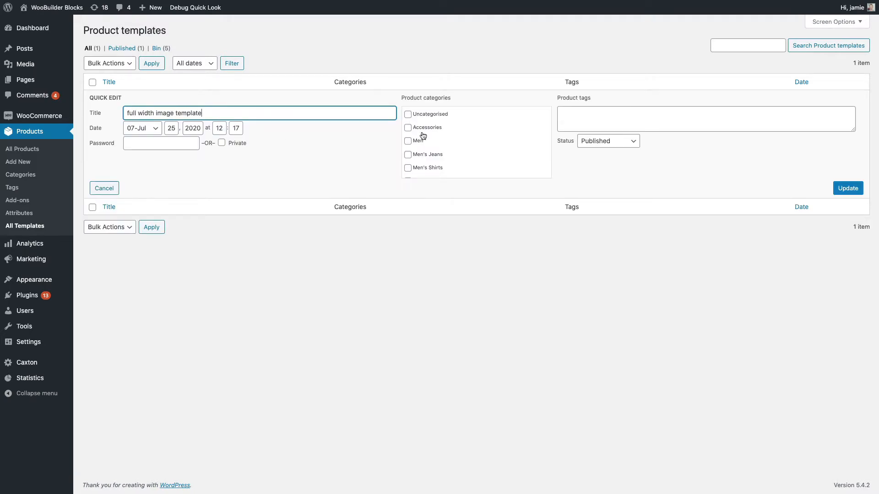
pyautogui.click(409, 142)
pyautogui.scroll(-3, 413, 157)
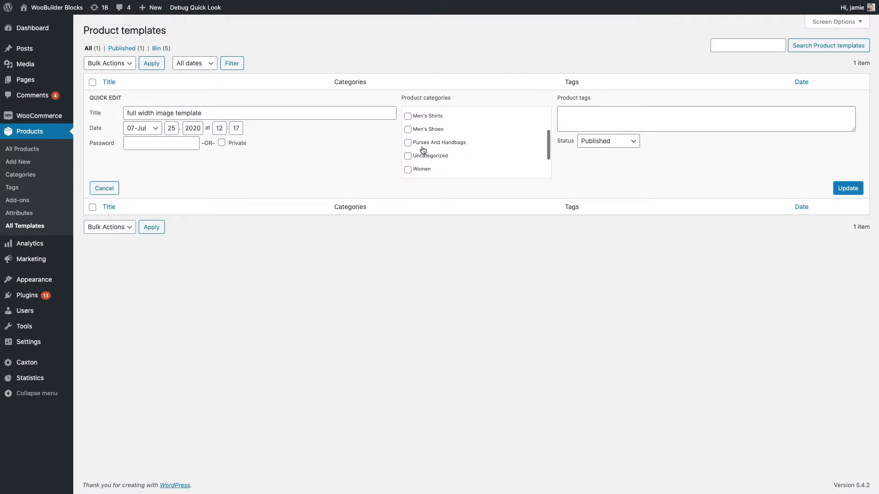
pyautogui.click(409, 170)
pyautogui.click(843, 189)
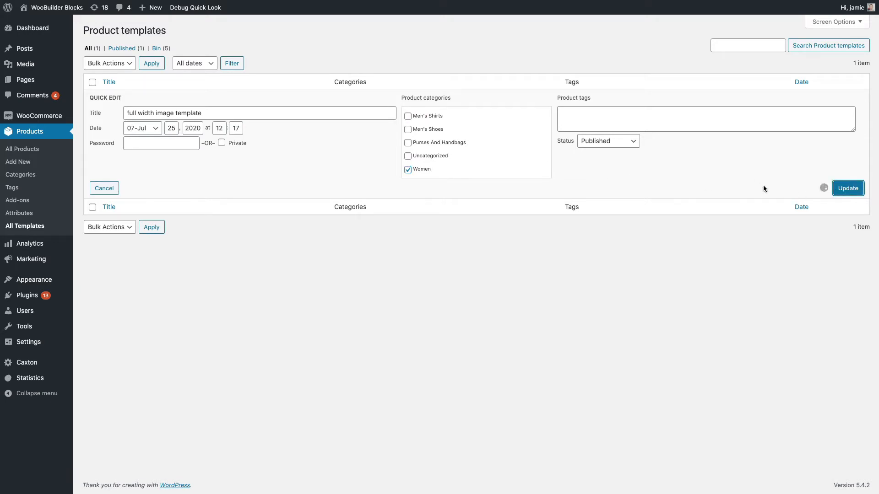
# View the live page of the Wedding Dress product in the Women category to examine the template's layout
pyautogui.click(25, 150)
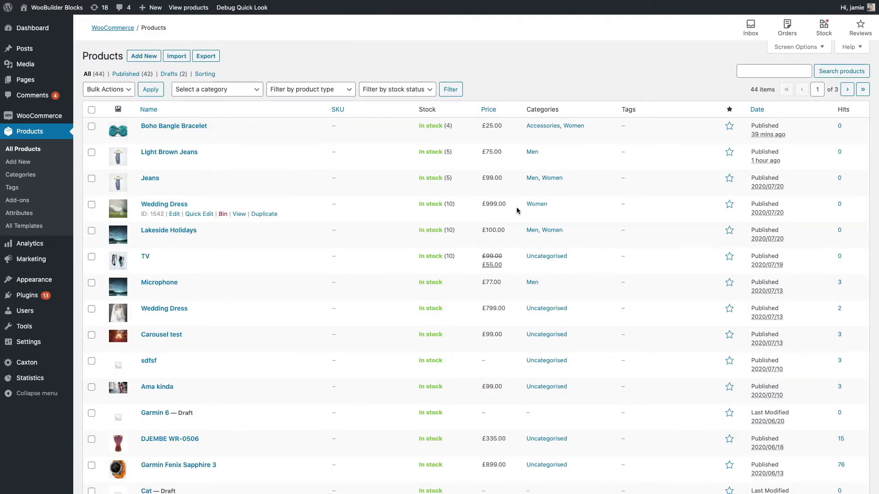
pyautogui.click(239, 214)
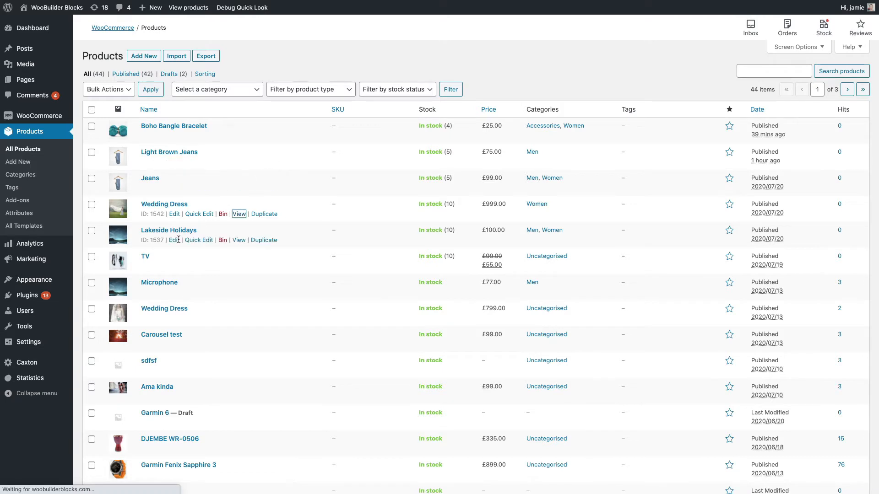
pyautogui.scroll(-3, 90, 267)
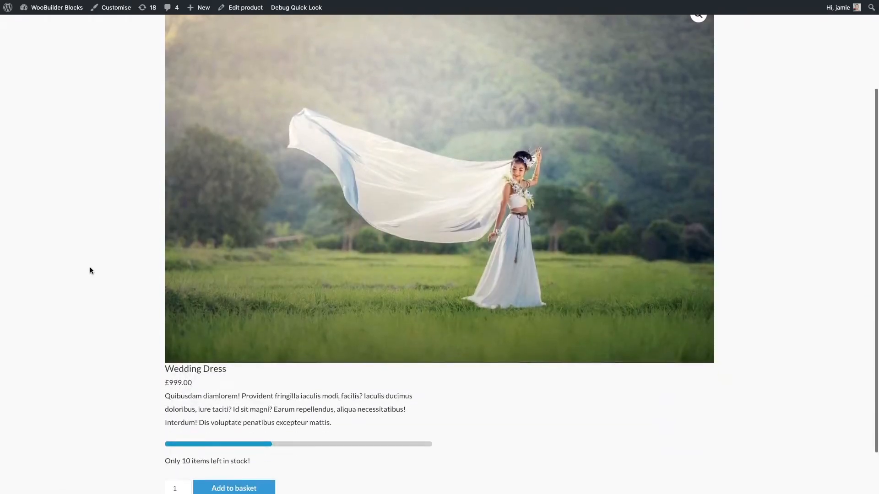
pyautogui.scroll(-1, 90, 268)
pyautogui.scroll(3, 91, 265)
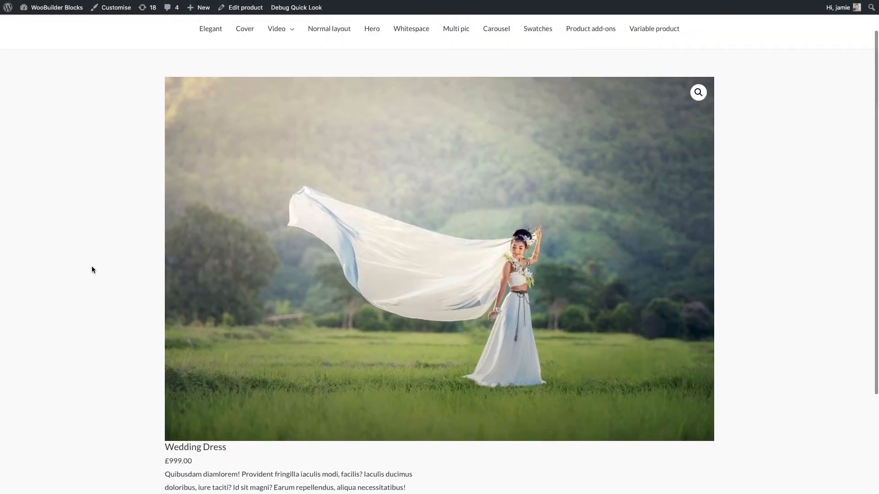
pyautogui.scroll(2, 91, 266)
pyautogui.scroll(-3, 92, 265)
pyautogui.scroll(2, 91, 266)
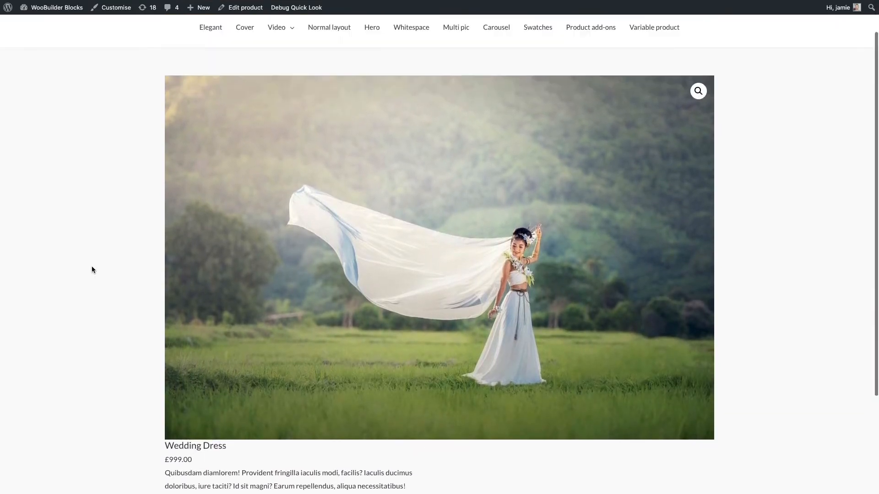
pyautogui.scroll(1, 92, 270)
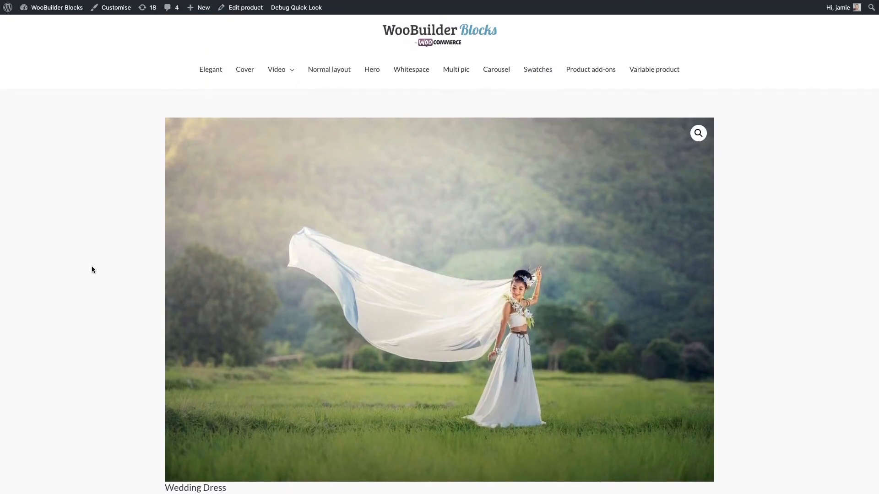